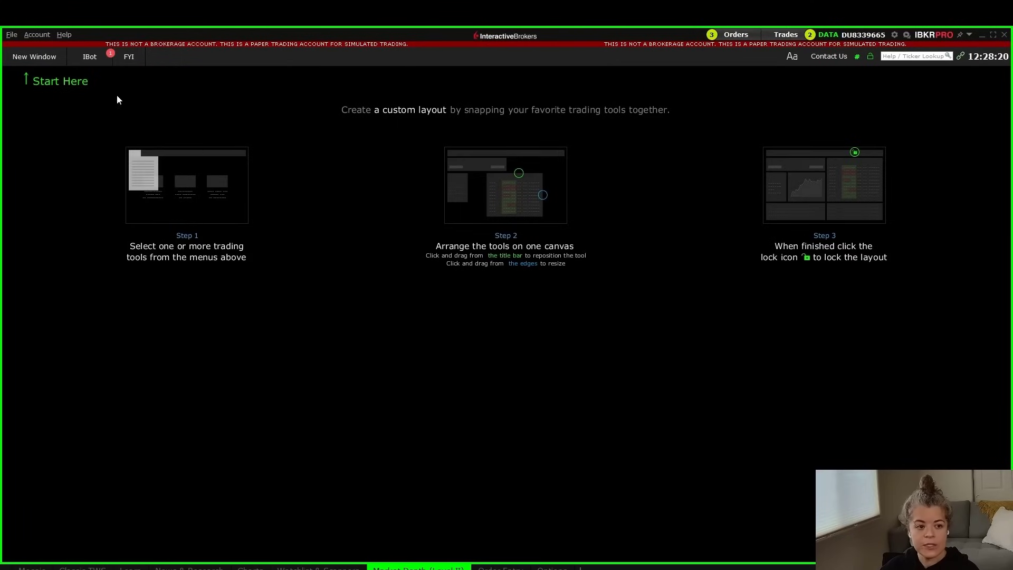
# Step: Add the Market Depth (Level II) tool to the empty layout
pyautogui.click(37, 57)
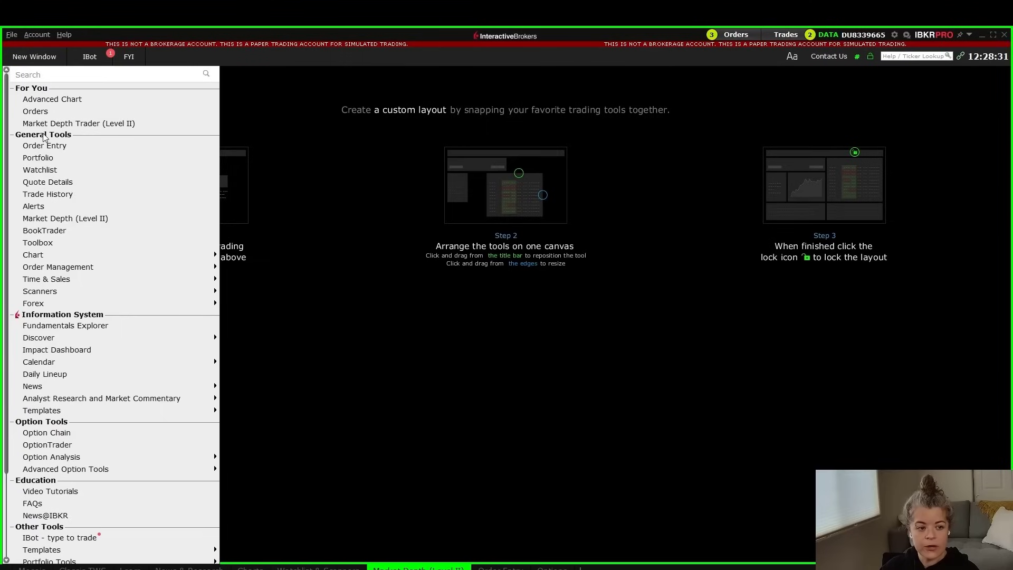
pyautogui.click(100, 220)
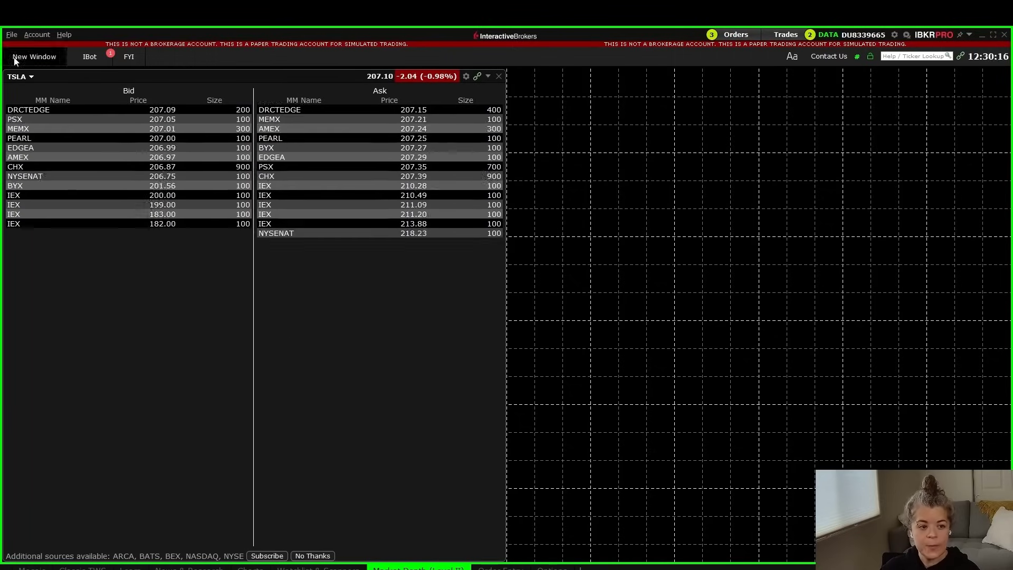
# Step: Add the Market Depth Trader (Level II) tool from the advanced tools to the layout
pyautogui.click(33, 56)
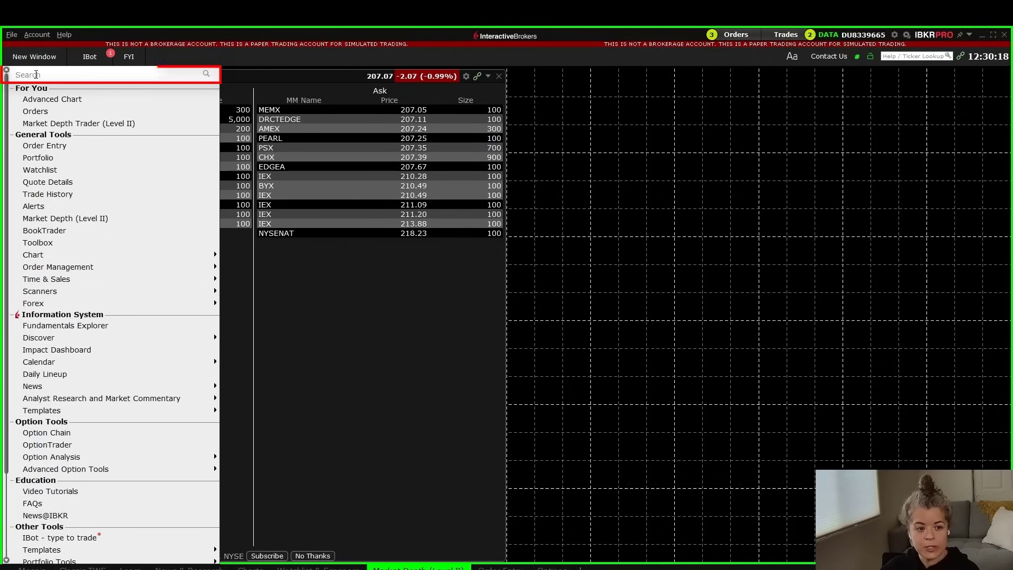
pyautogui.scroll(-3, 67, 315)
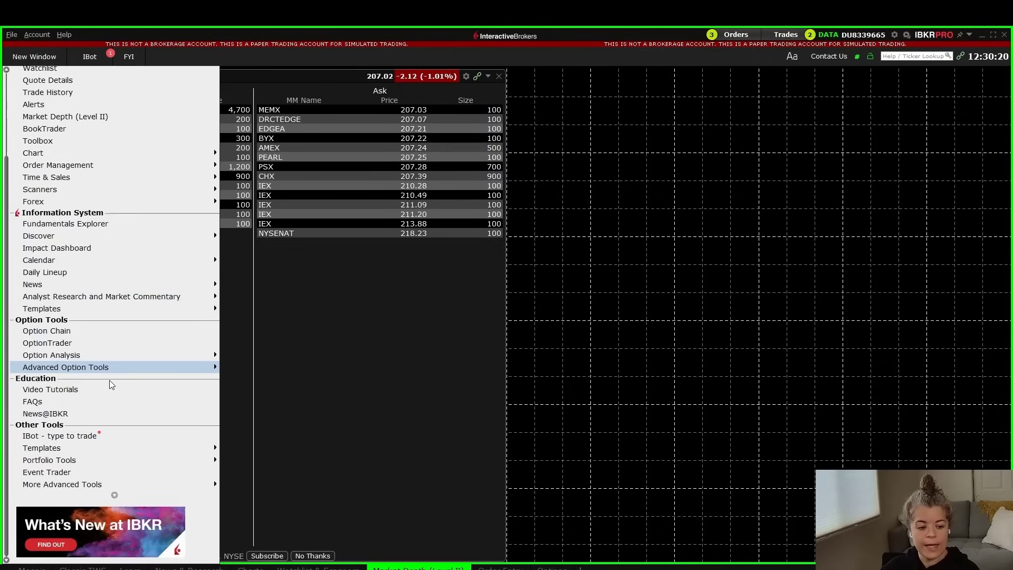
pyautogui.moveTo(125, 486)
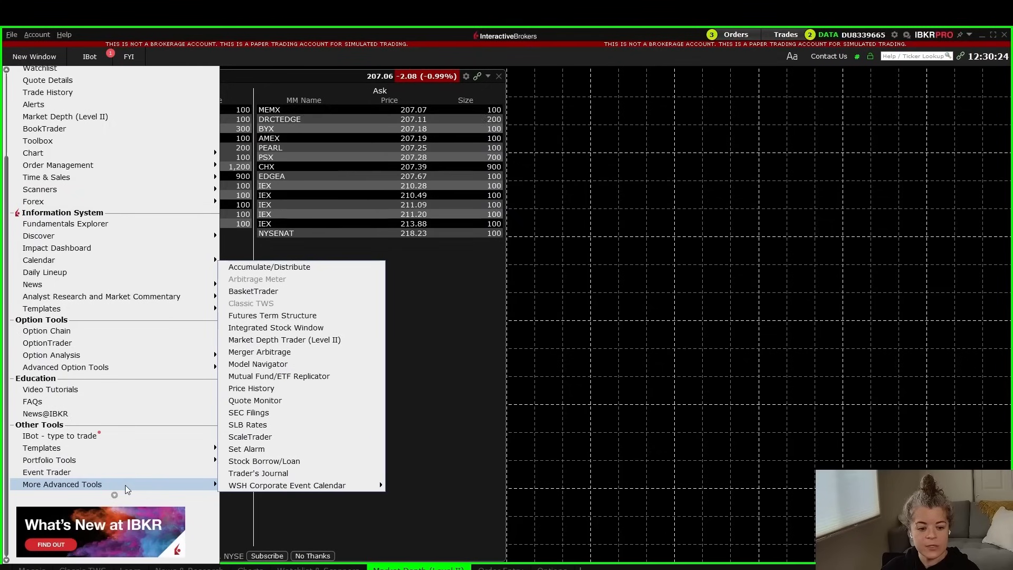
pyautogui.click(315, 342)
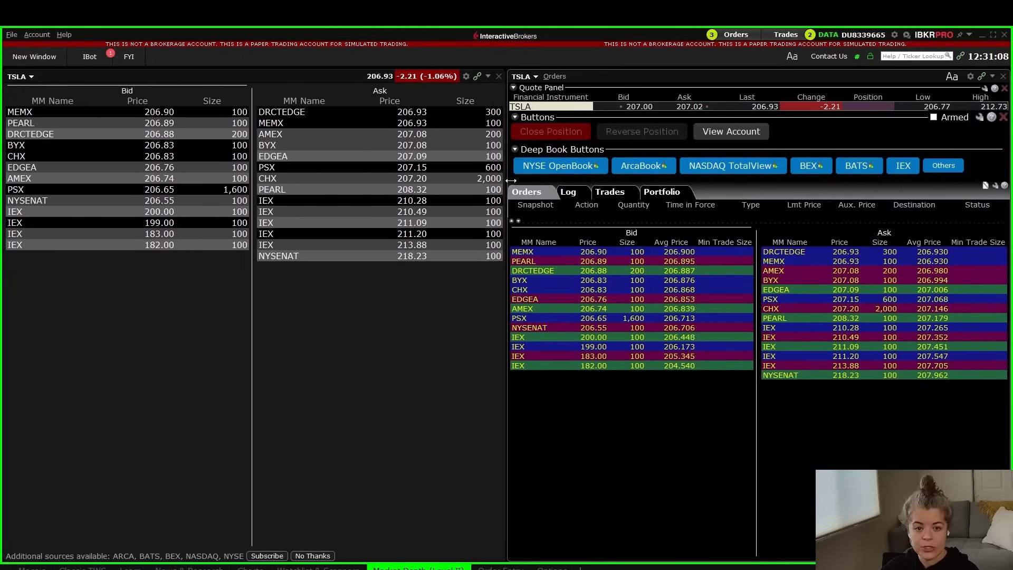
# Step: Remove the basic Market Depth window and move the Market Depth Trader into its place
pyautogui.click(498, 79)
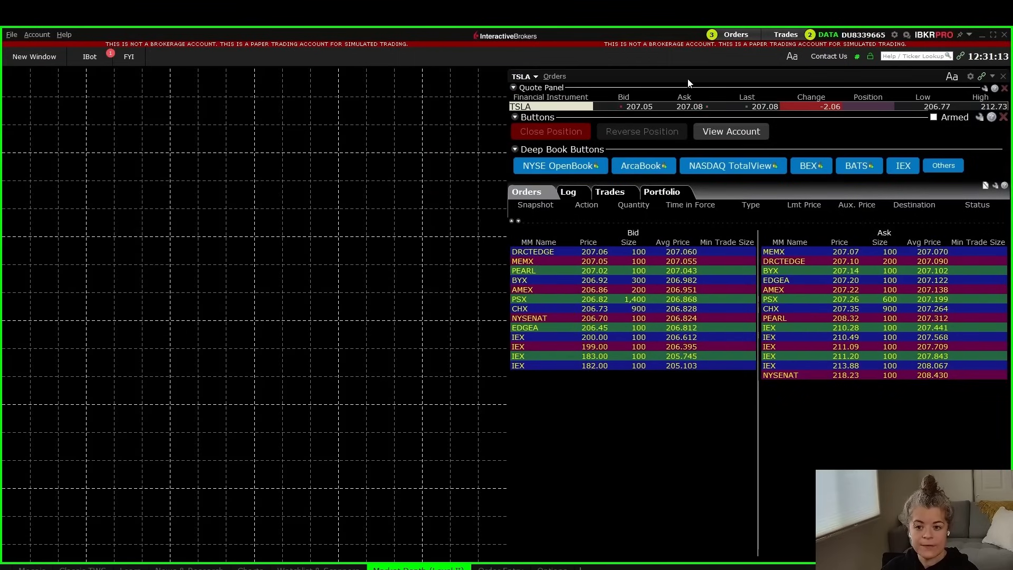
pyautogui.moveTo(688, 83); pyautogui.dragTo(190, 98)
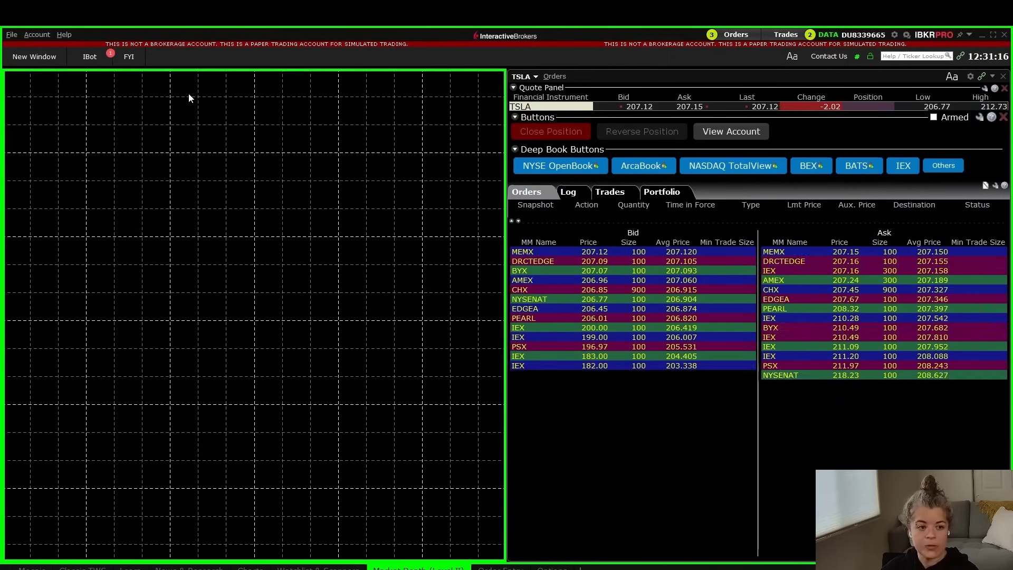
pyautogui.moveTo(190, 98); pyautogui.dragTo(189, 98)
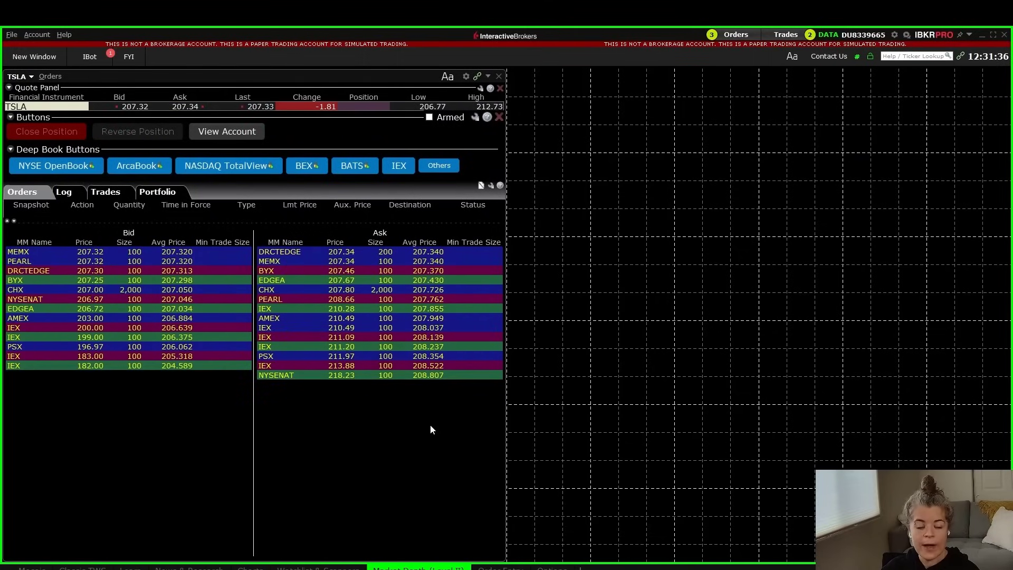
# Step: Add a single-instrument Time & Sales window beside the Market Depth Trader
pyautogui.click(43, 62)
pyautogui.moveTo(97, 183)
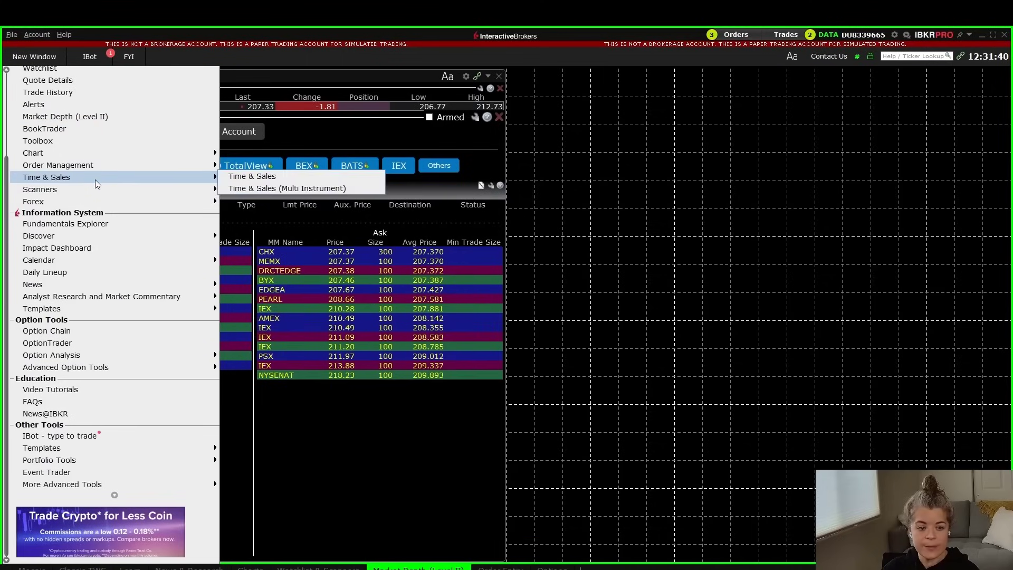
pyautogui.click(246, 177)
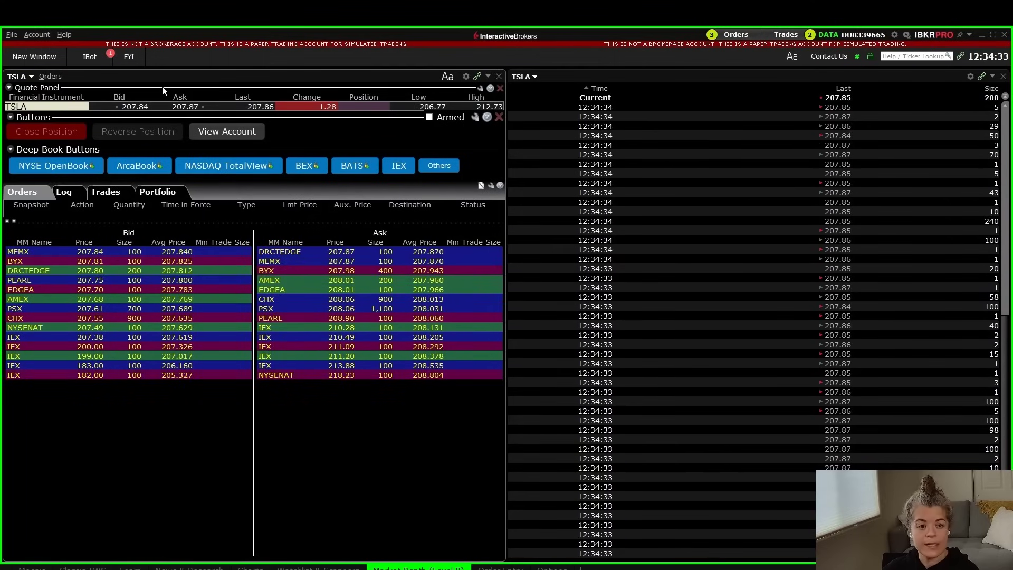
# Step: Find VWAP among the available Quote Panel columns and add it to the shown columns
pyautogui.click(480, 88)
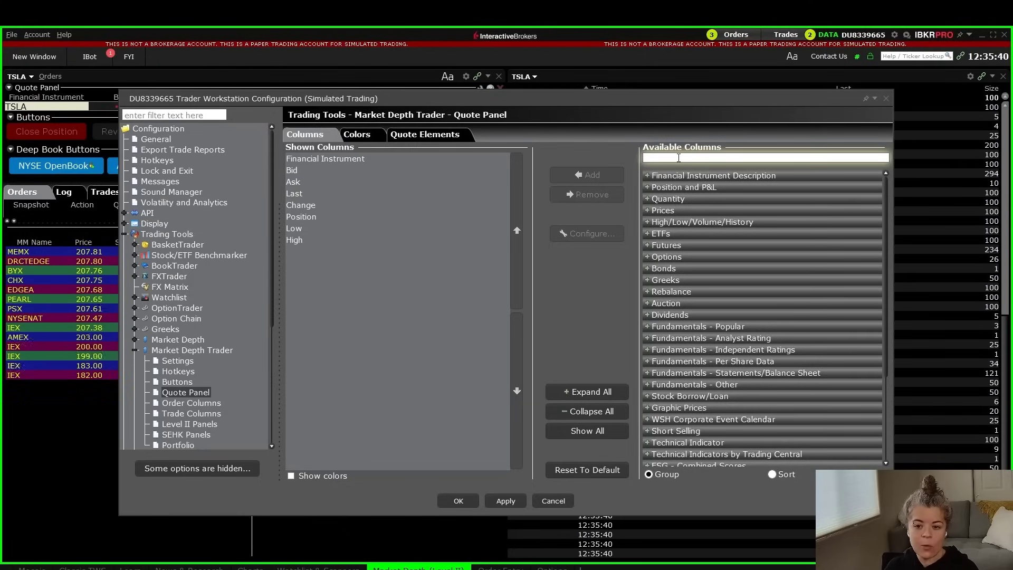
pyautogui.click(678, 157)
pyautogui.write('vwap')
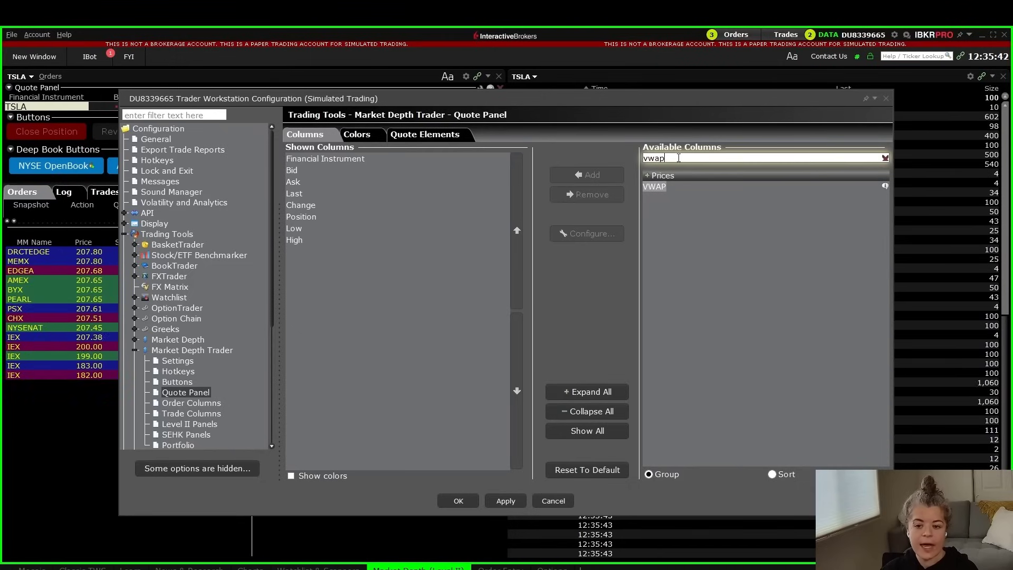
pyautogui.click(663, 186)
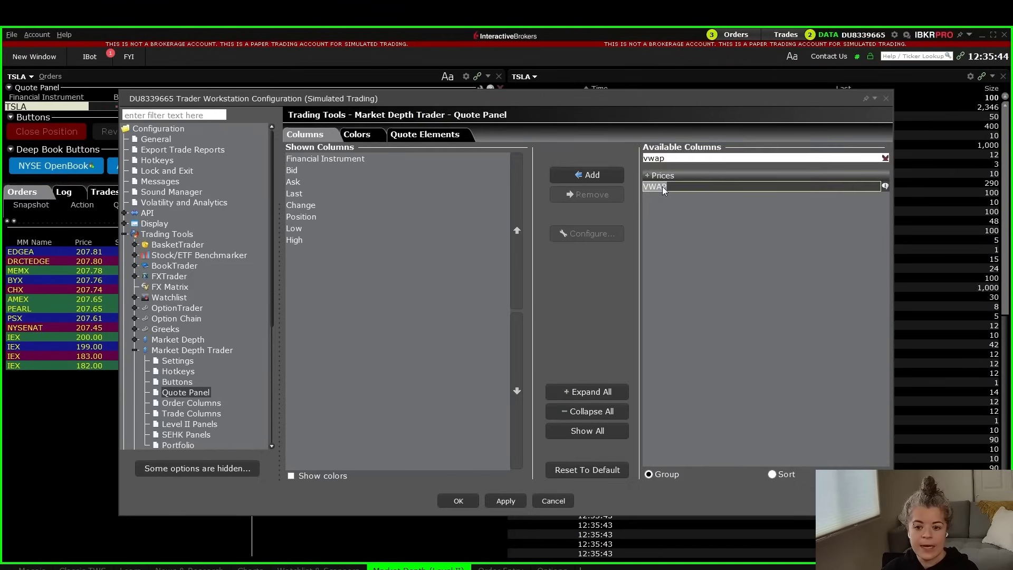
pyautogui.click(586, 180)
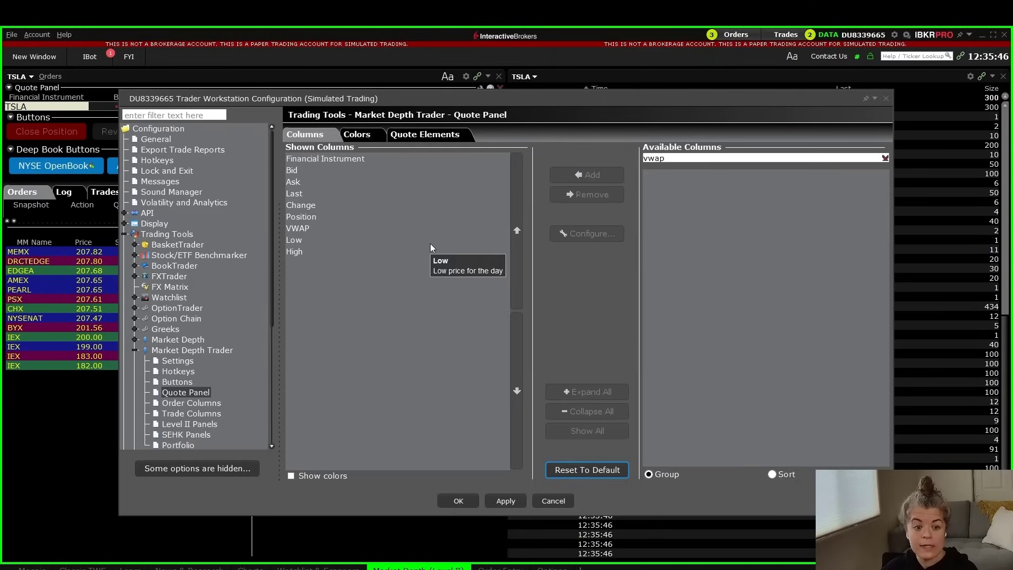
# Step: Move the VWAP column below High in the shown columns and save the Quote Panel configuration
pyautogui.click(422, 228)
pyautogui.click(520, 379)
pyautogui.click(520, 379)
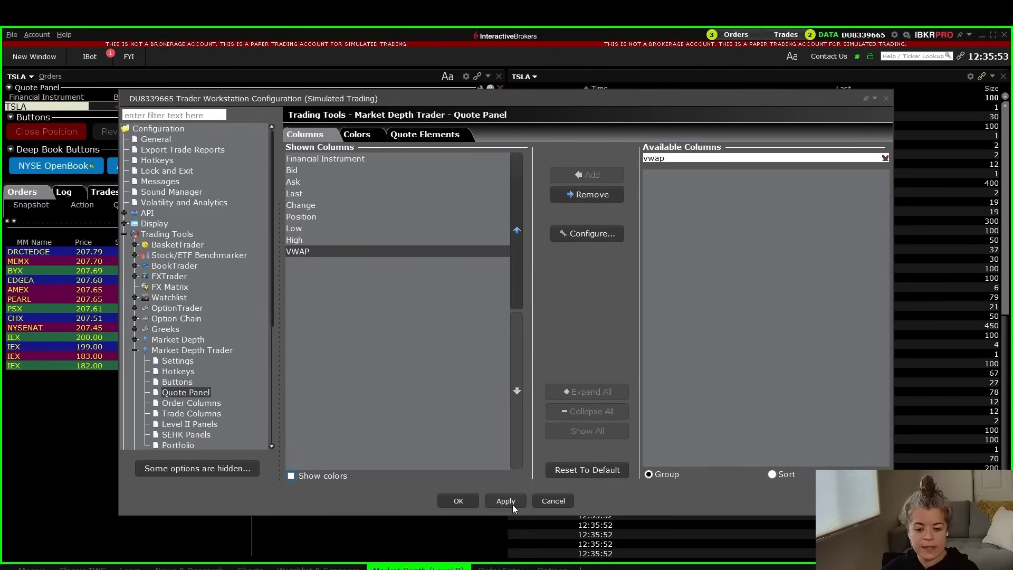
pyautogui.click(457, 501)
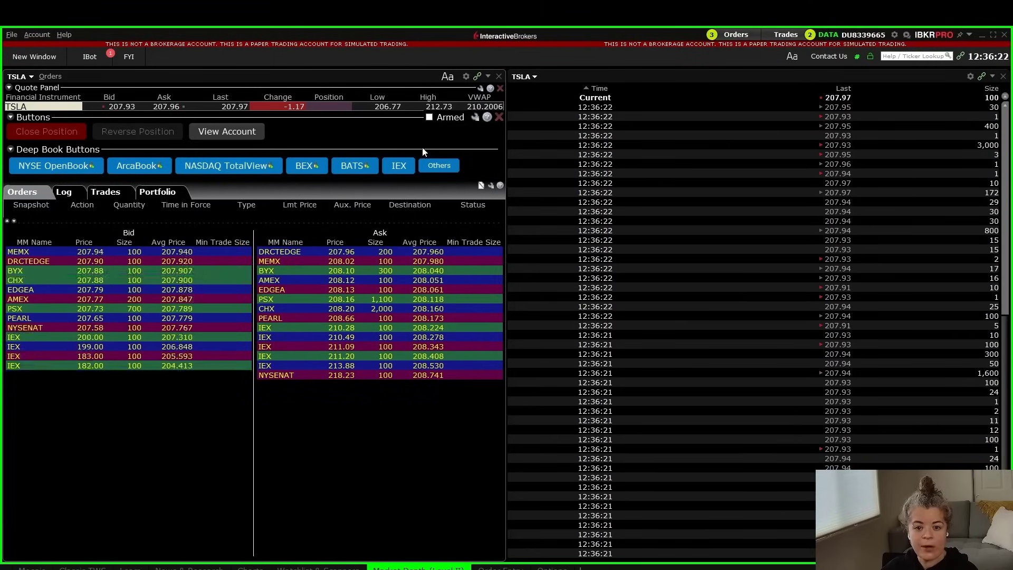
# Step: Add a new button to the Market Depth Trader's Buttons panel with Buy as its action
pyautogui.click(474, 118)
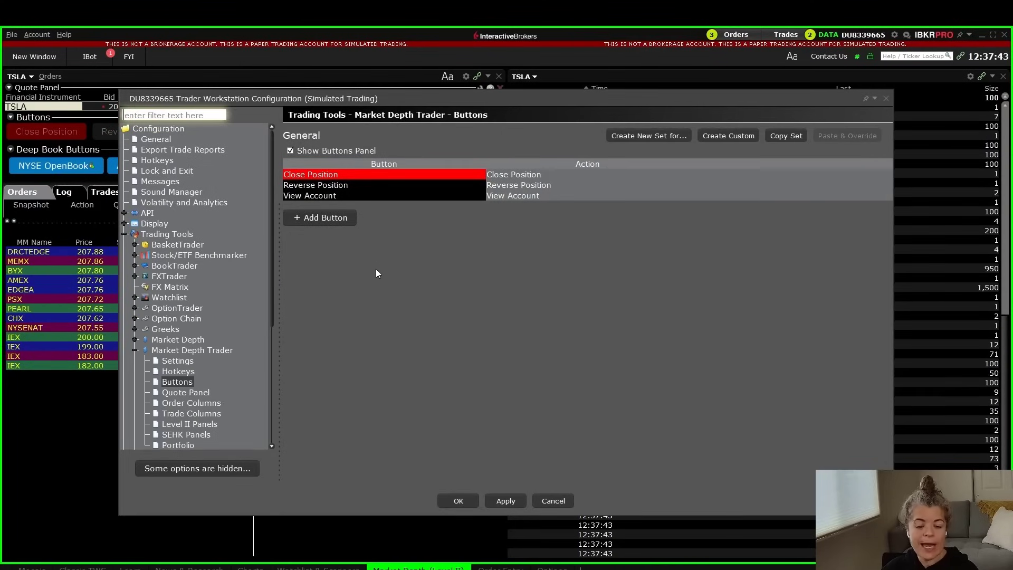
pyautogui.click(331, 223)
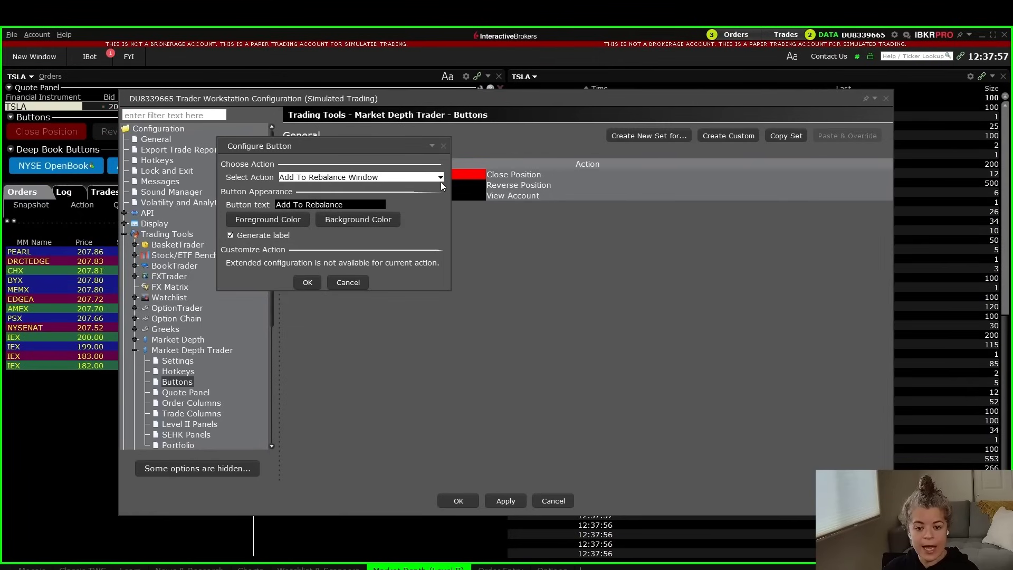
pyautogui.click(441, 177)
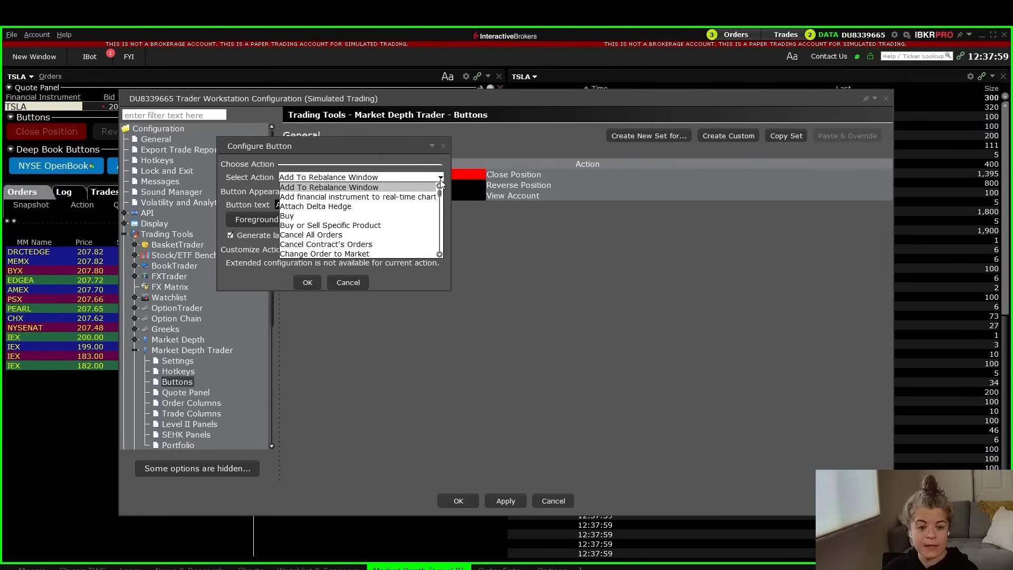
pyautogui.click(310, 215)
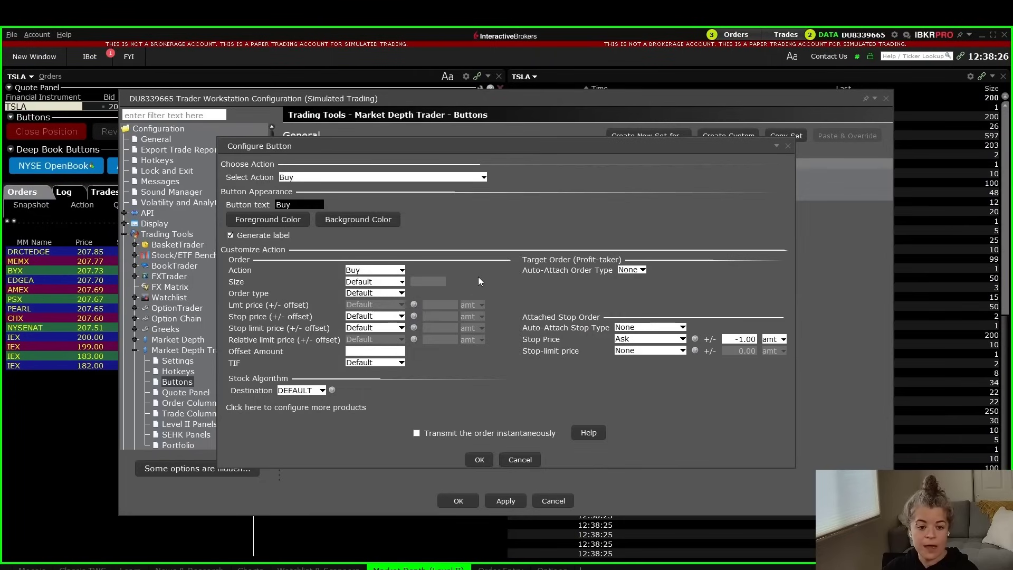
# Step: Give the Buy button a bright green background and save the button configuration
pyautogui.click(372, 219)
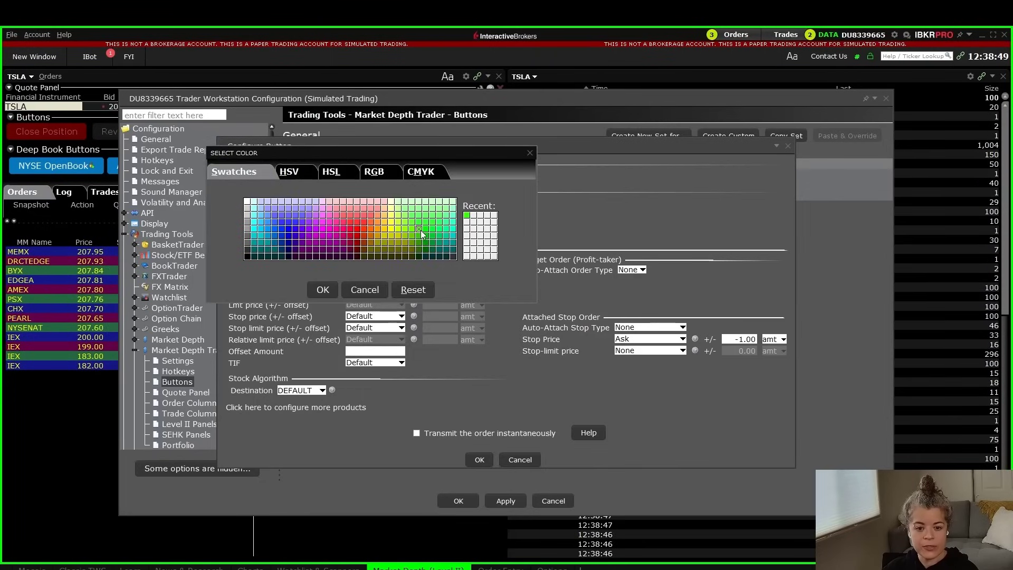
pyautogui.click(331, 293)
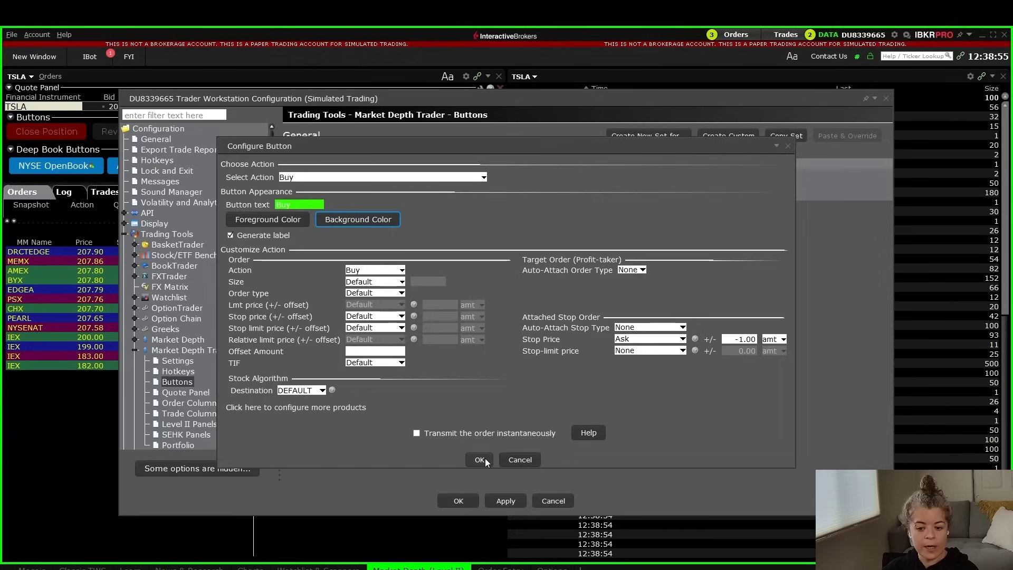
pyautogui.click(480, 460)
pyautogui.click(458, 501)
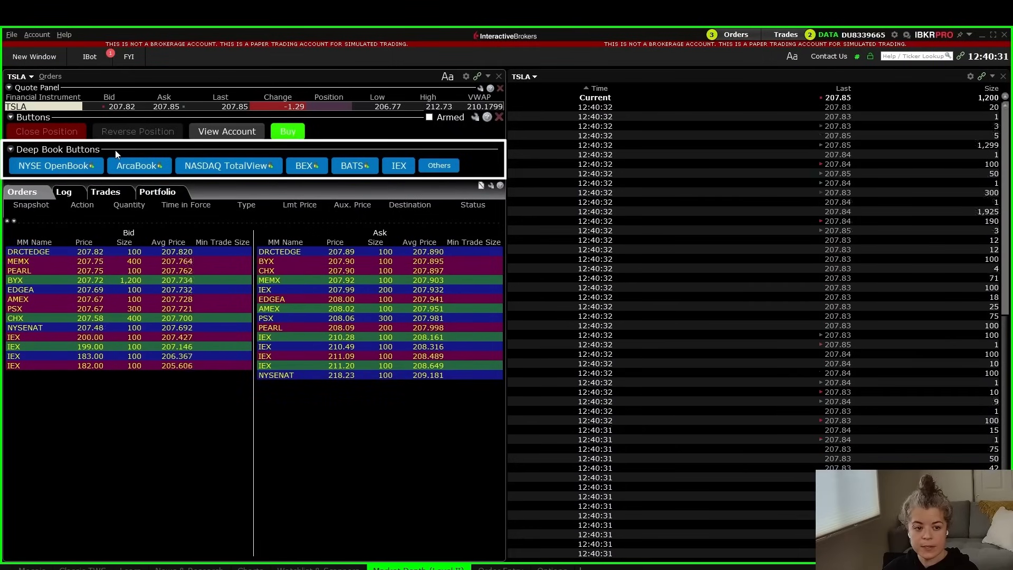
# Step: Turn the IEX deep book quotes off and back on in the Market Depth Trader
pyautogui.moveTo(304, 167)
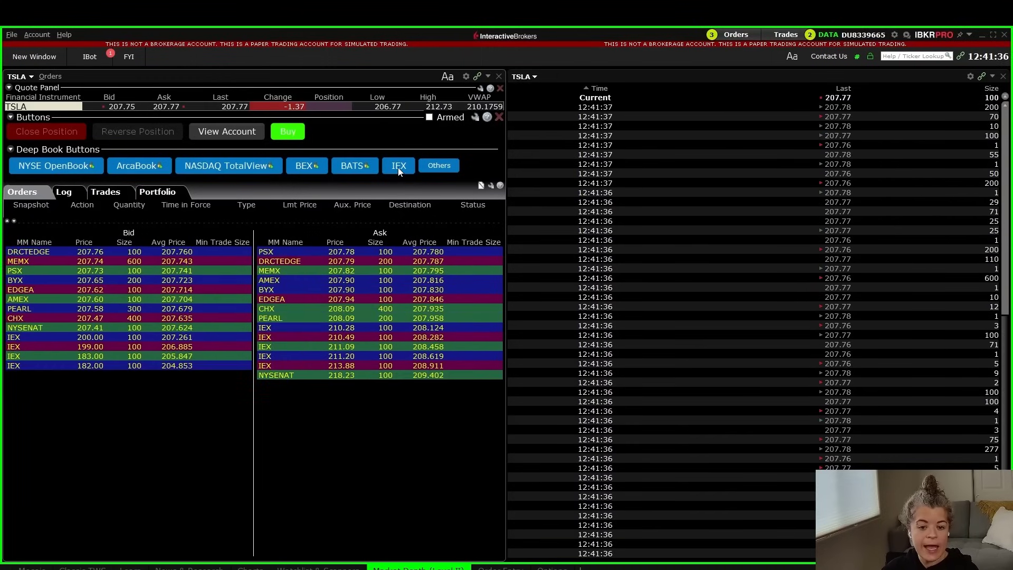
pyautogui.click(399, 166)
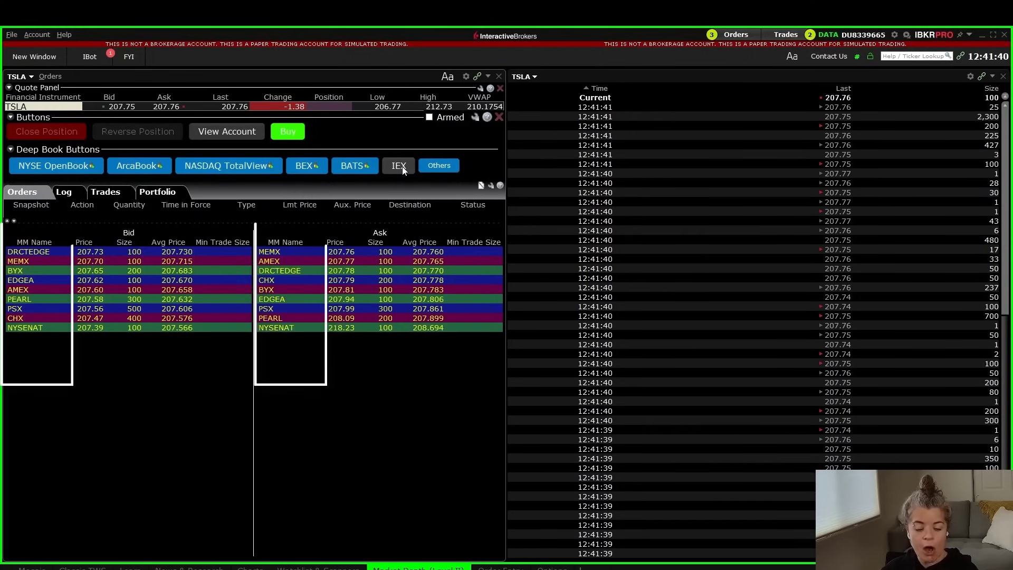
pyautogui.click(402, 166)
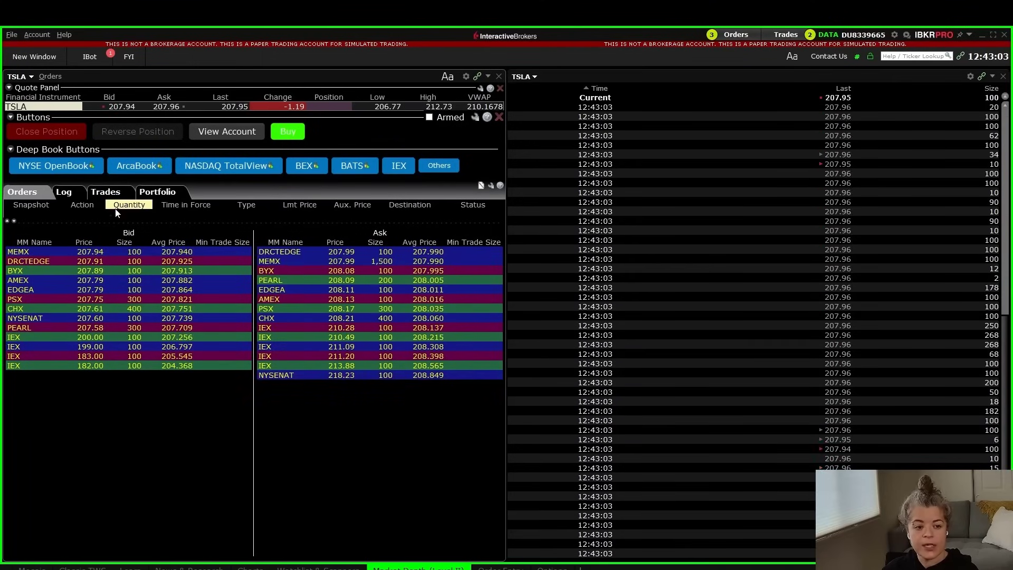
# Step: View the portfolio, return to the orders and enlarge the orders area above the bid and ask book
pyautogui.click(168, 193)
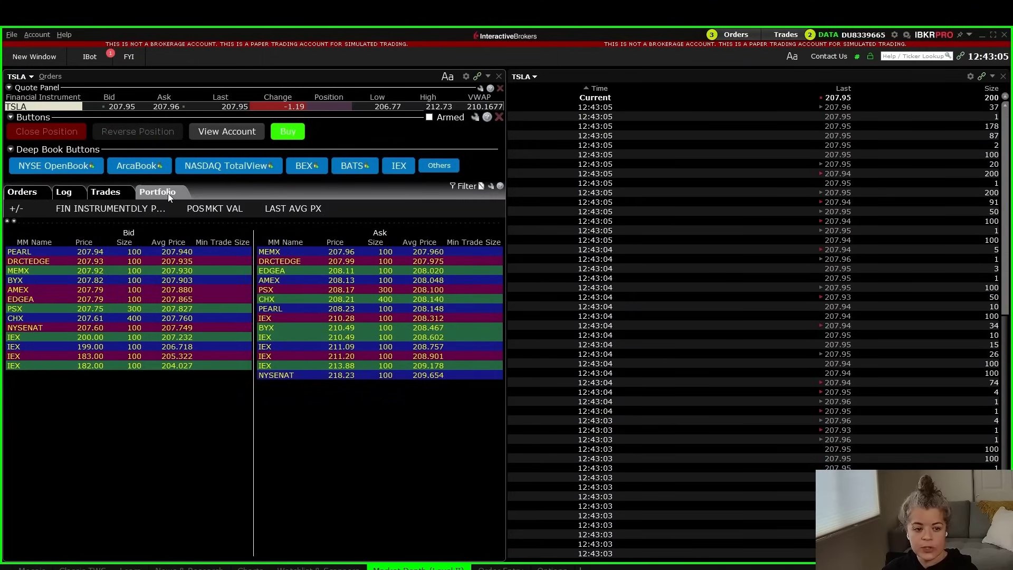
pyautogui.click(30, 193)
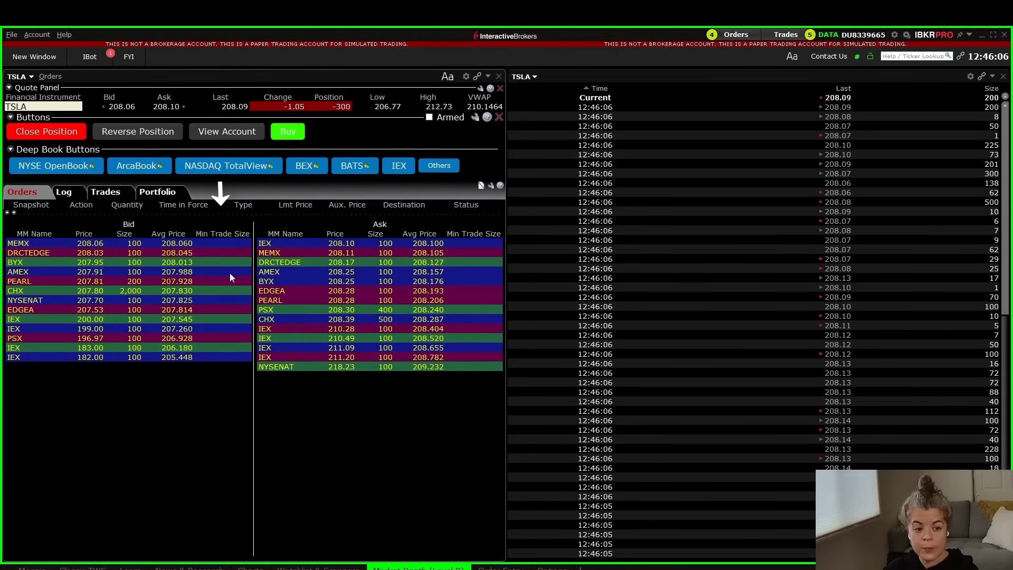
pyautogui.moveTo(207, 216); pyautogui.dragTo(208, 285)
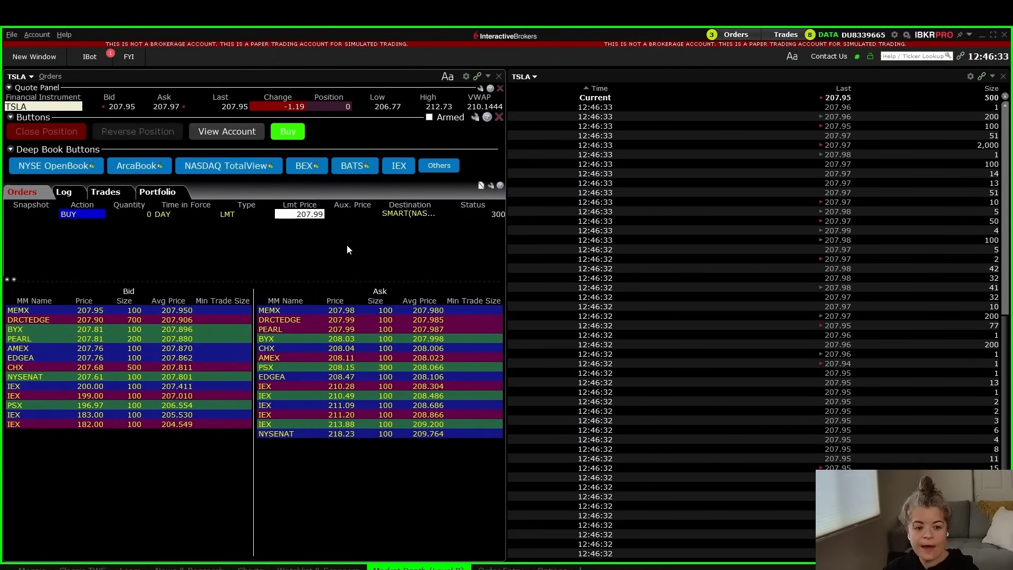
# Step: Change the Quote Panel instrument to AAPL, choosing the NASDAQ Stock (SMART) listing
pyautogui.click(37, 106)
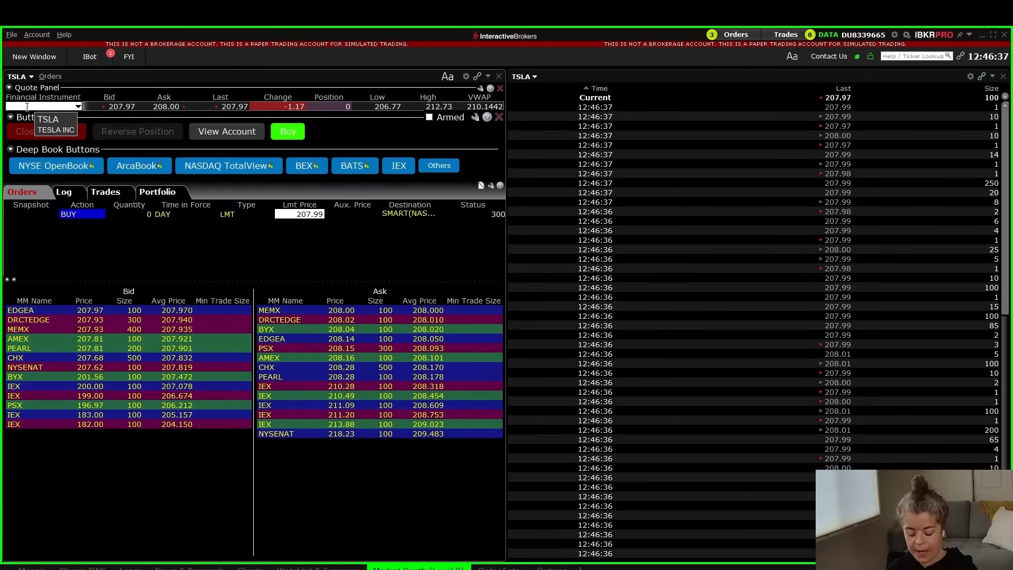
pyautogui.write('aapl')
pyautogui.press('Return')
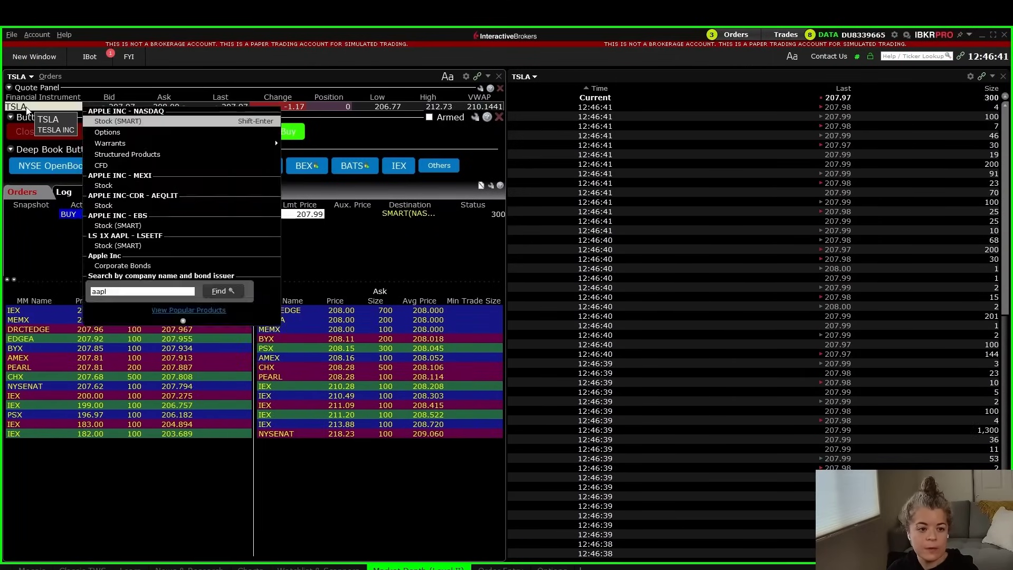
pyautogui.press('Return')
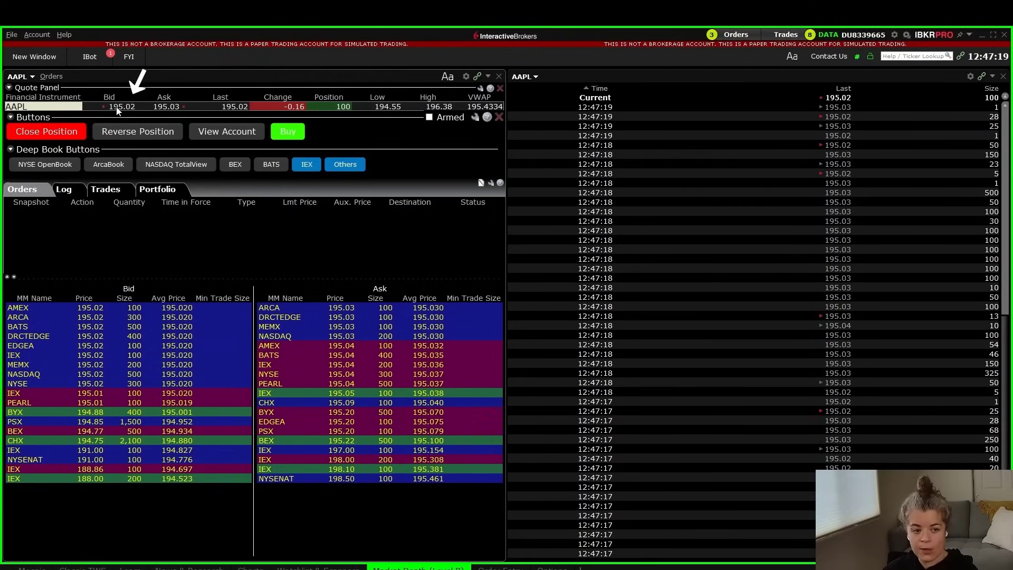
# Step: Draft an AAPL buy limit order for 500 shares at 193 from the ask price, and start a sell order from the bid price
pyautogui.click(166, 107)
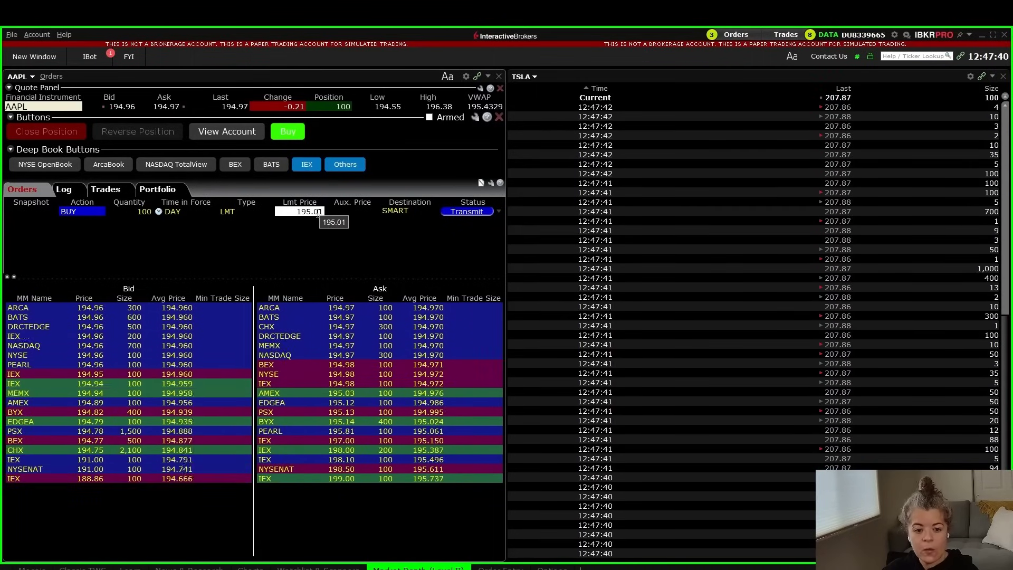
pyautogui.click(302, 213)
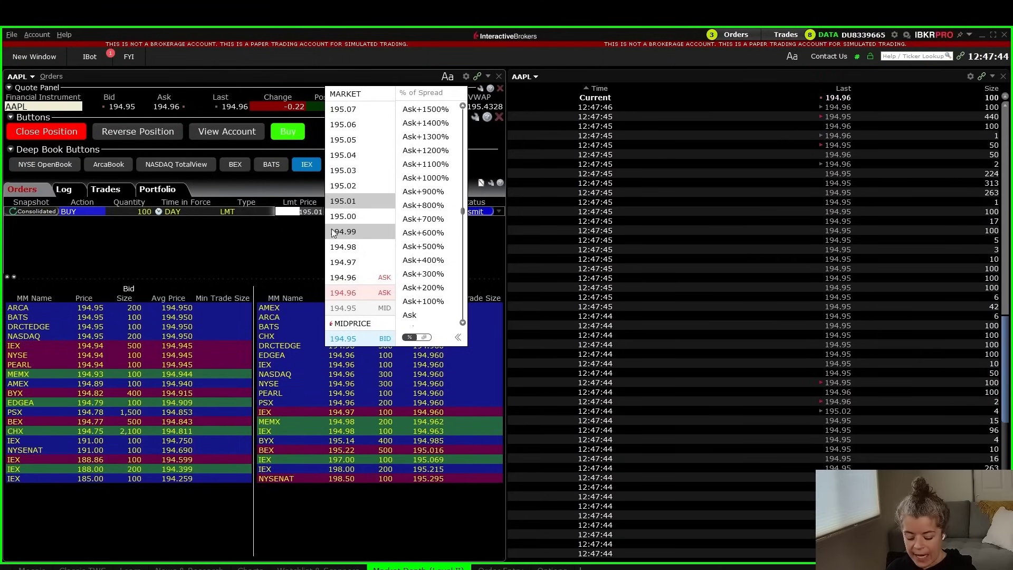
pyautogui.press('Escape')
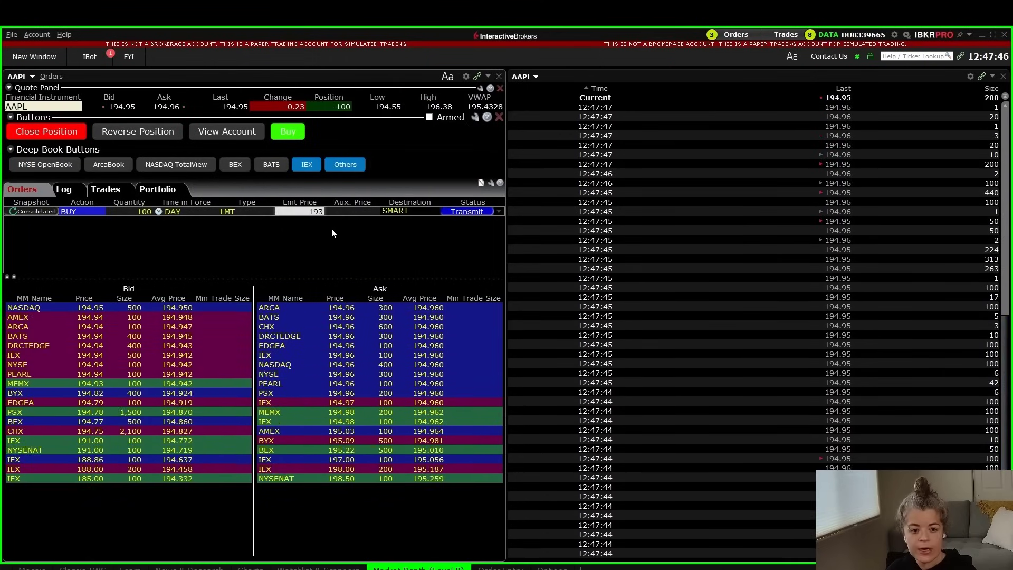
pyautogui.click(143, 212)
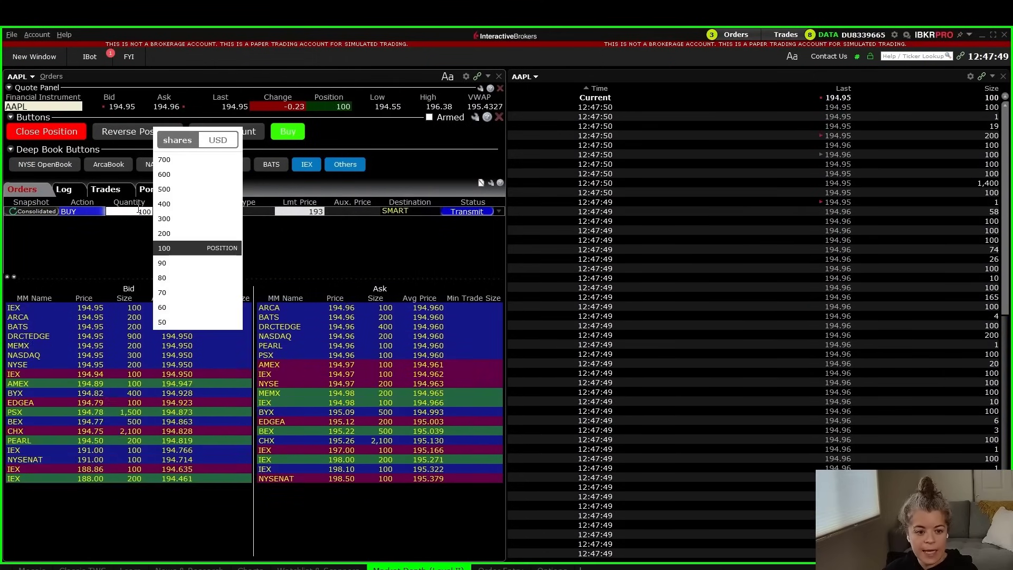
pyautogui.press('Escape')
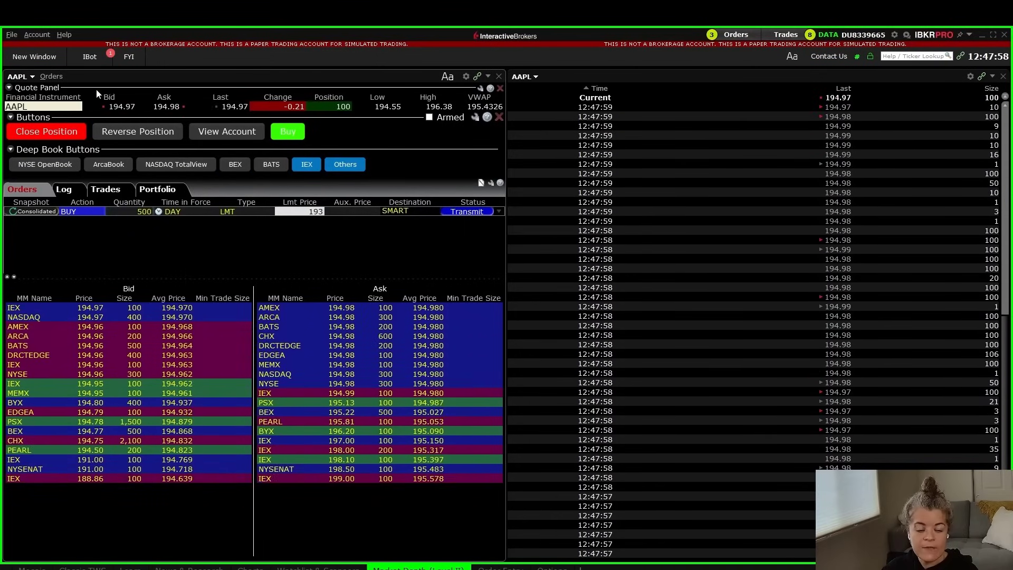
pyautogui.click(122, 108)
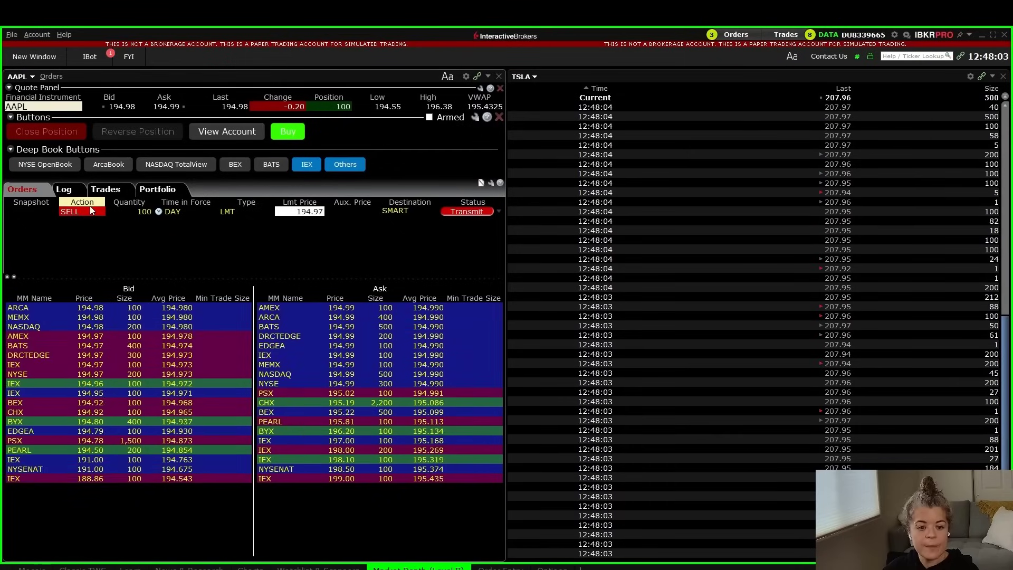
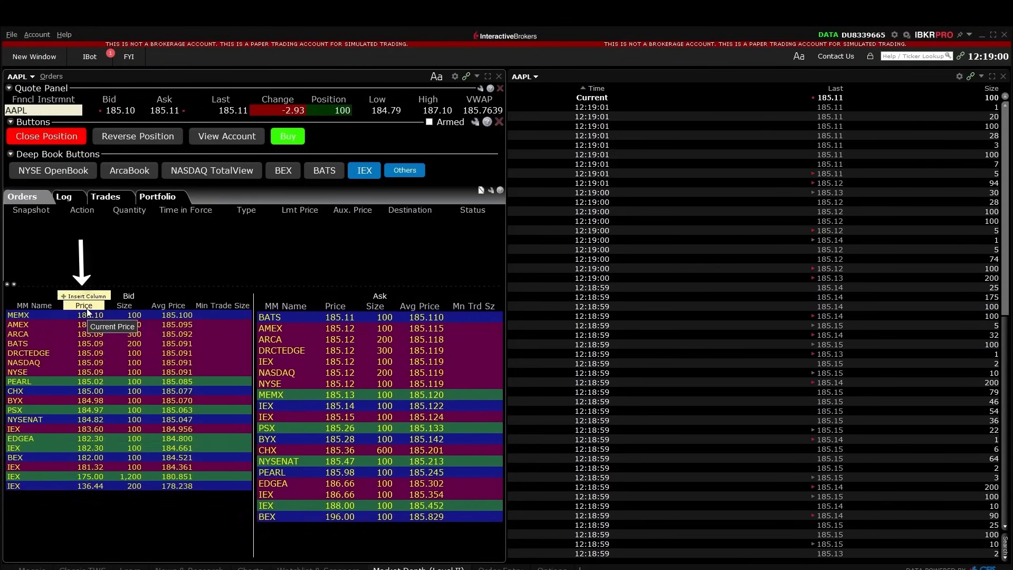
# Step: Add a fourth price level to the Level II Panels colors of the Market Depth Trader and save the configuration
pyautogui.rightClick(89, 312)
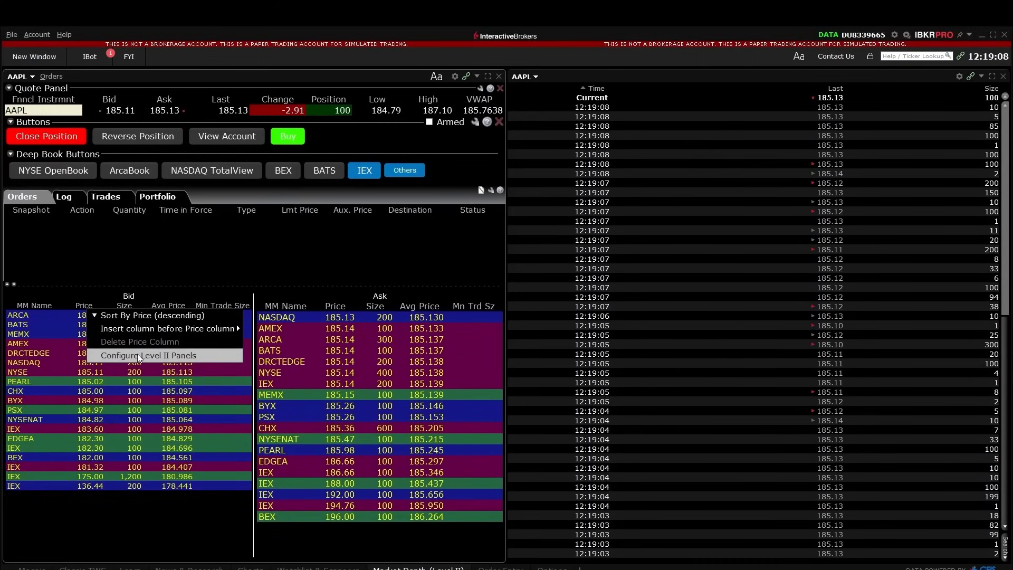
pyautogui.click(138, 354)
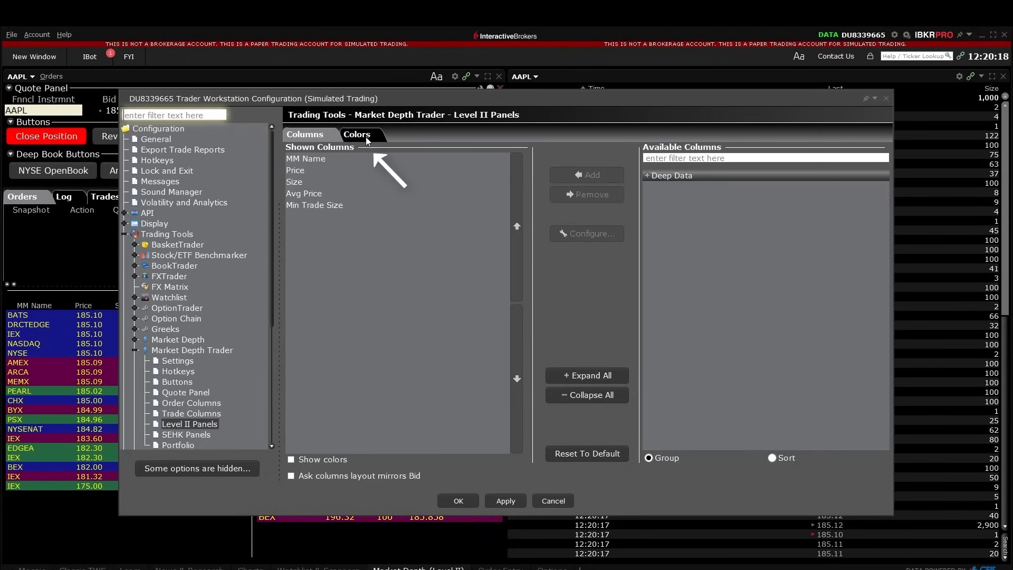
pyautogui.click(357, 134)
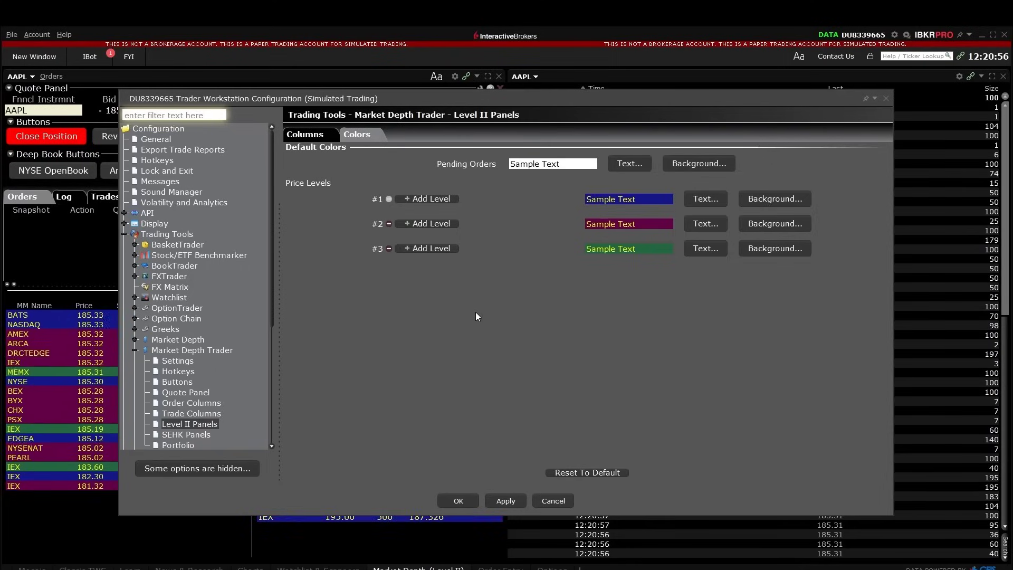
pyautogui.click(441, 248)
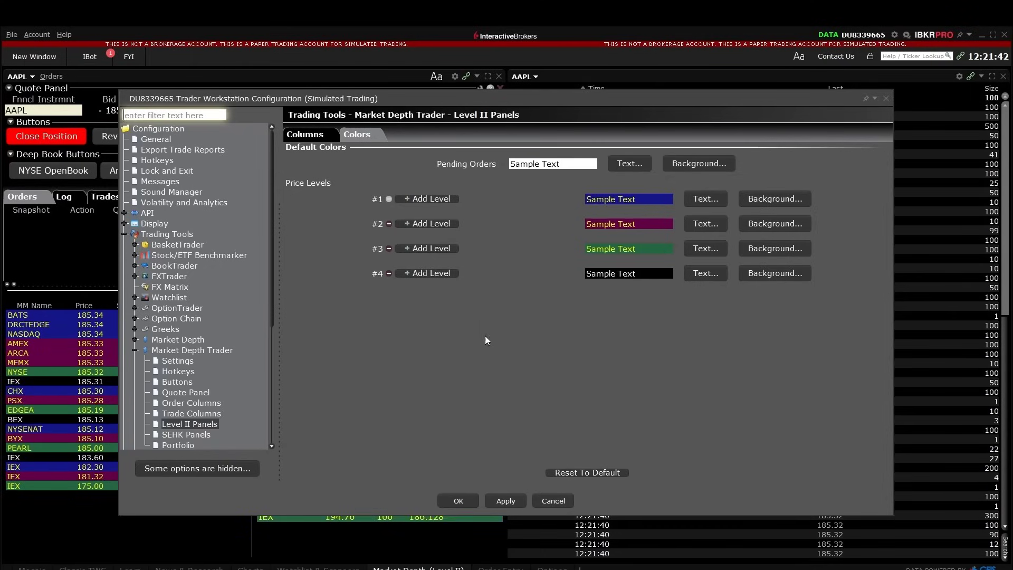
pyautogui.click(509, 503)
pyautogui.click(468, 497)
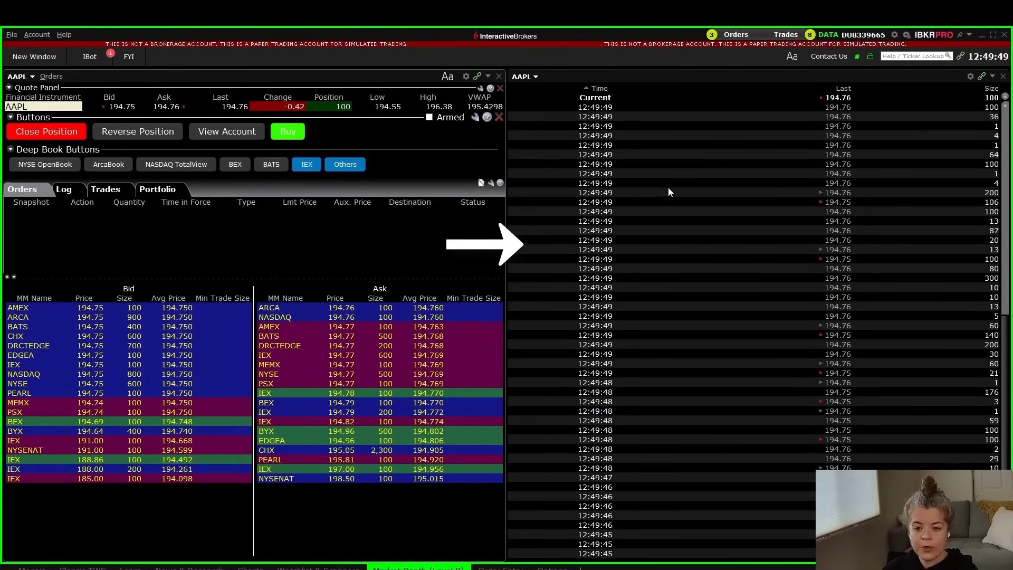
# Step: Review the Time & Sales settings for quotes, trades and columns, and close the configuration
pyautogui.moveTo(749, 210)
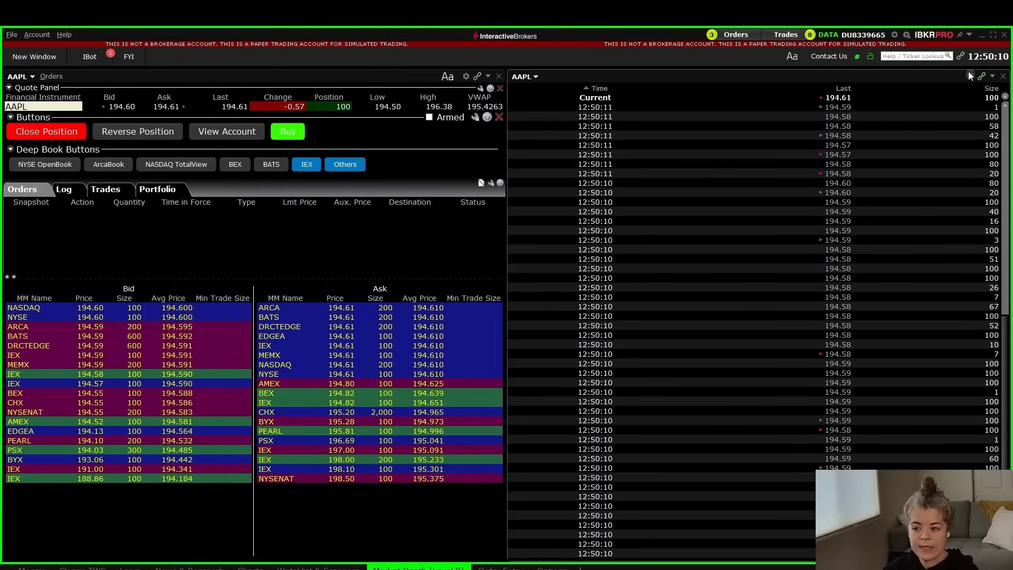
pyautogui.click(971, 76)
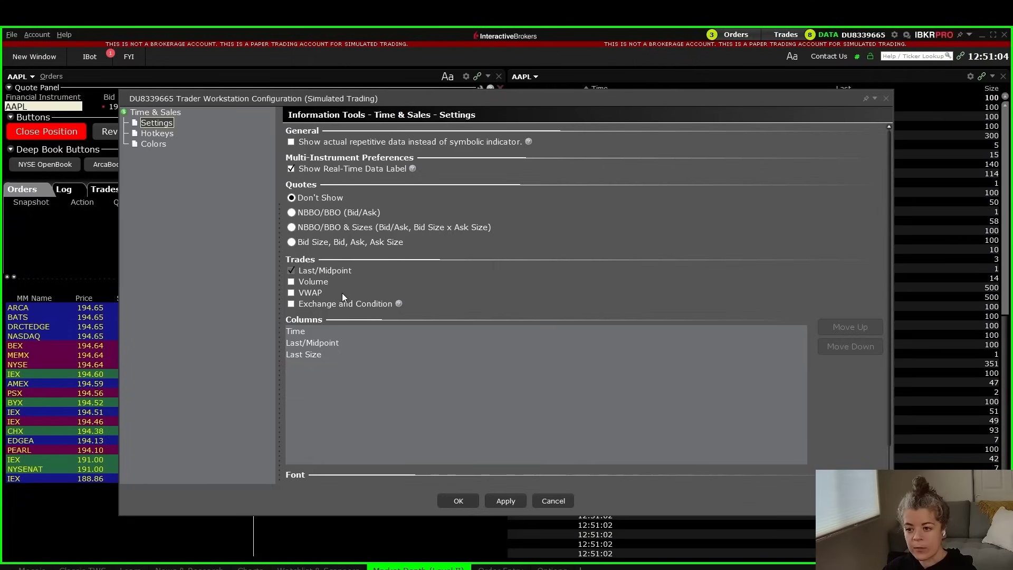
pyautogui.click(460, 501)
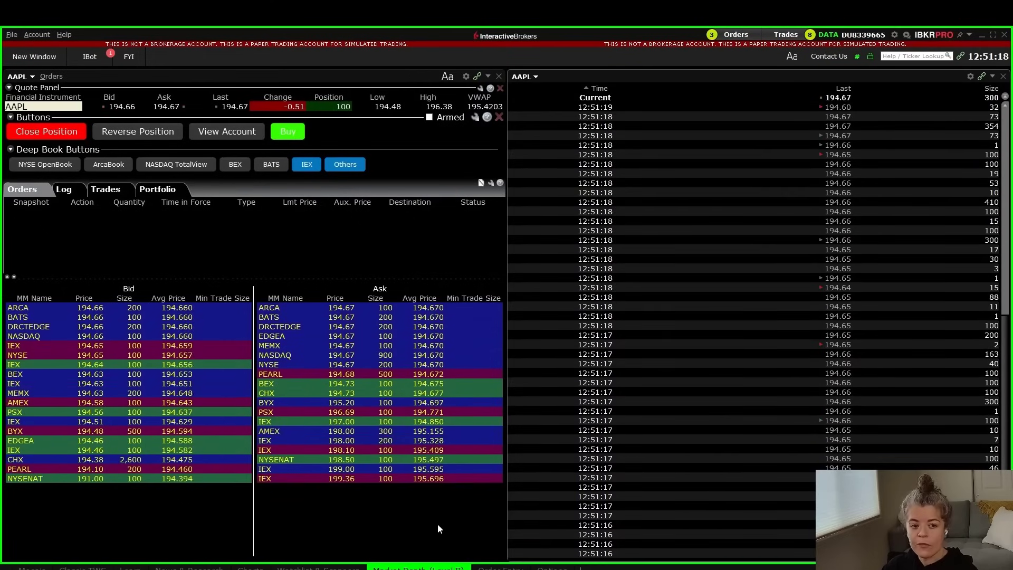